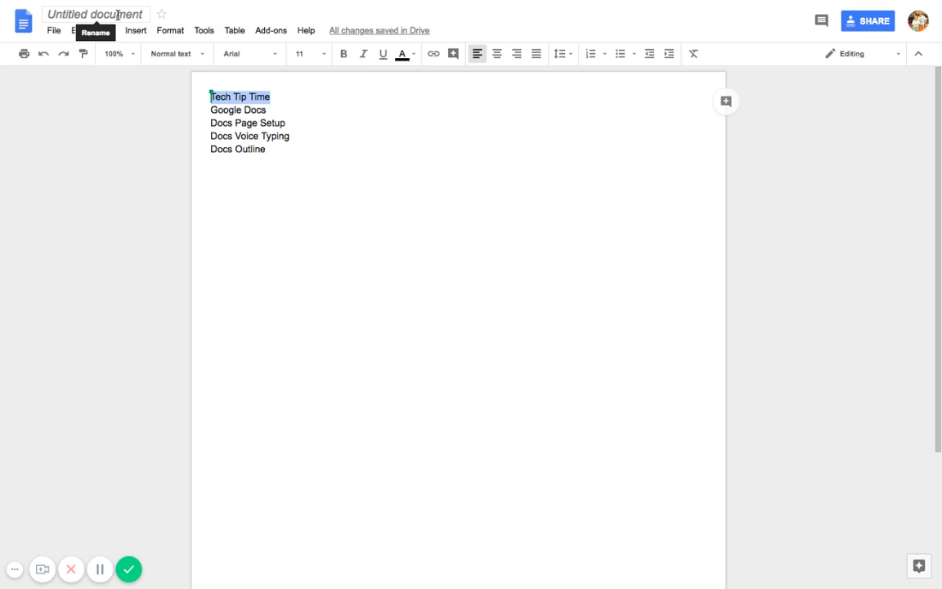
# Name the document Tech Tip Time and look at the folder options for where it is stored.
pyautogui.click(118, 15)
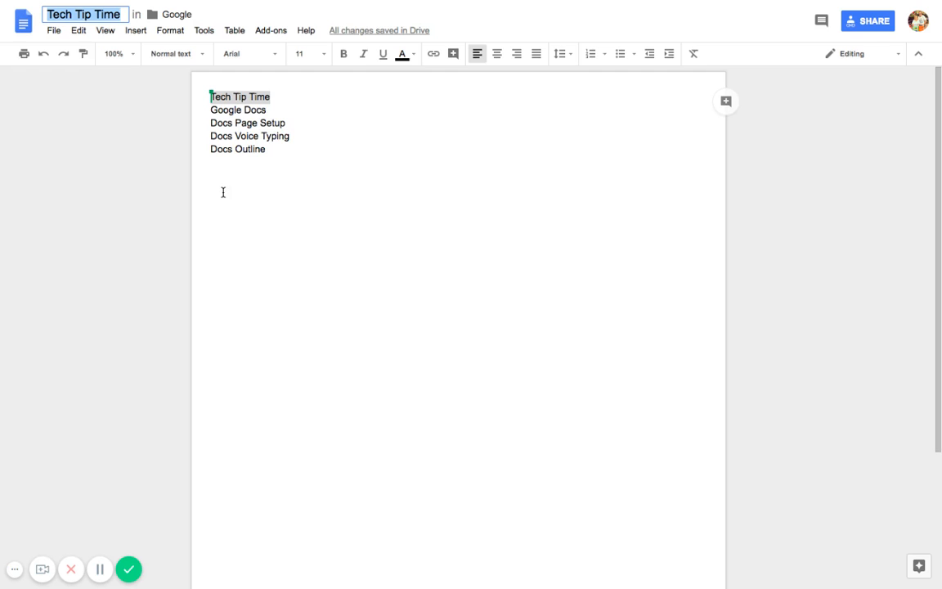
pyautogui.click(151, 16)
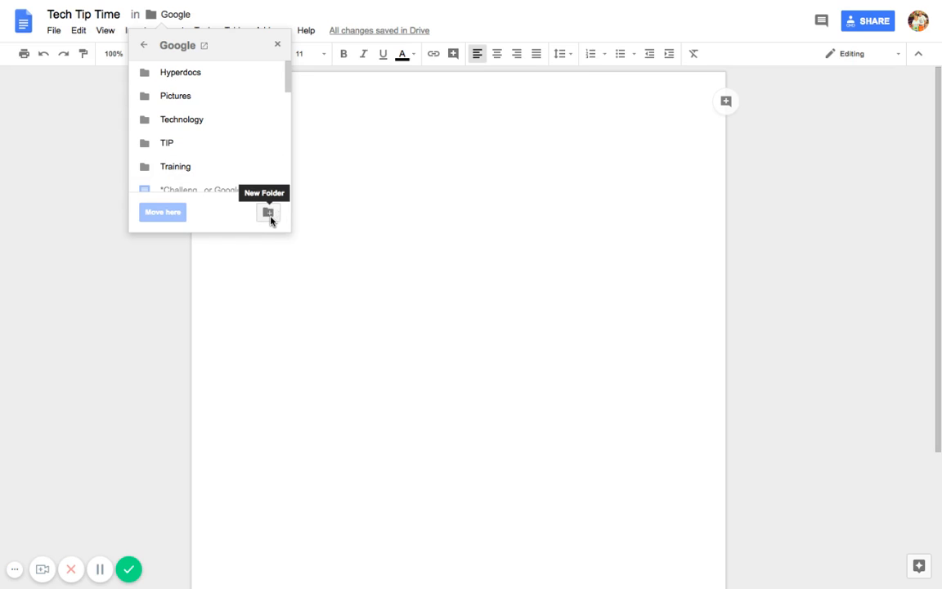
pyautogui.click(311, 202)
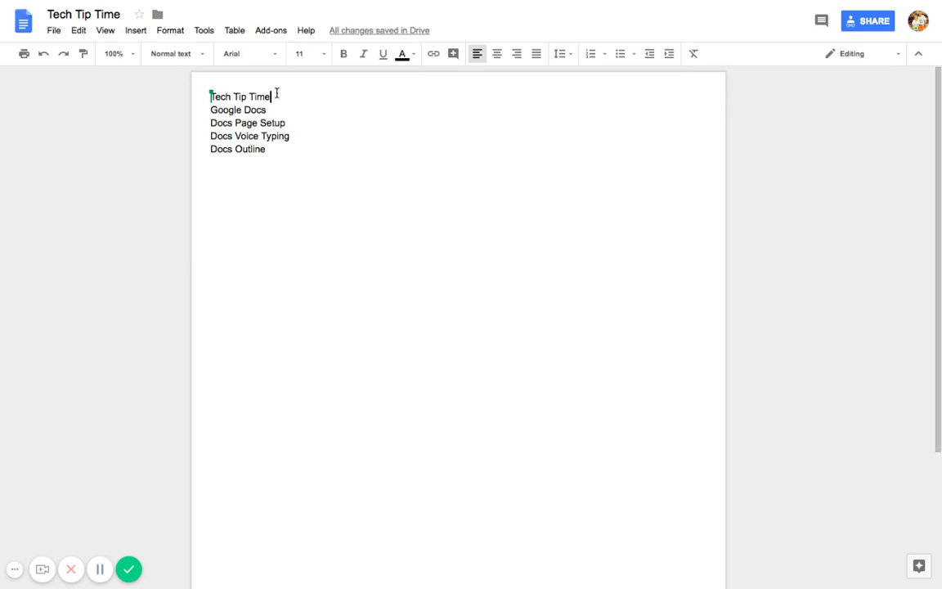
# Apply the Title style to the first line, Tech Tip Time, and center it.
pyautogui.moveTo(275, 92); pyautogui.dragTo(201, 93)
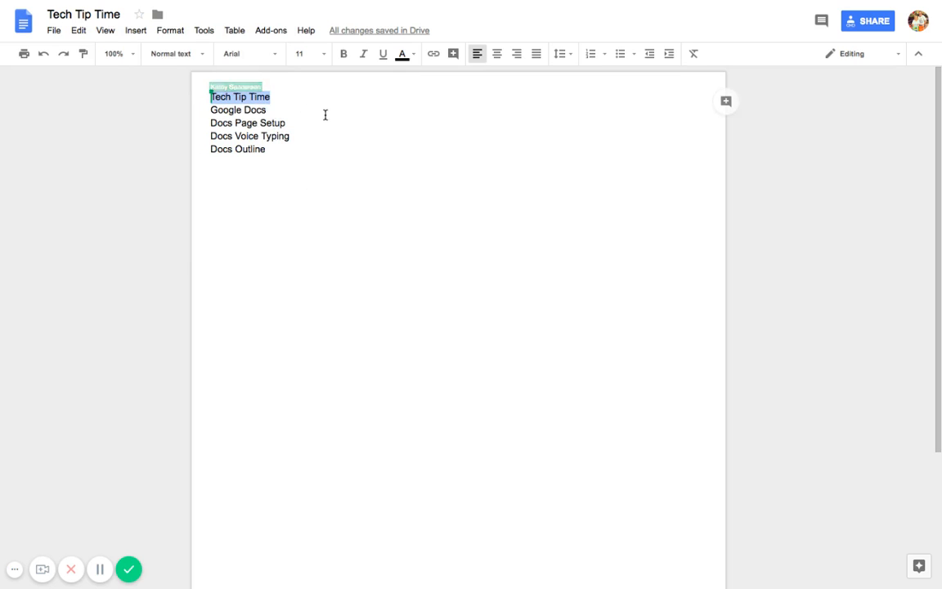
pyautogui.click(204, 59)
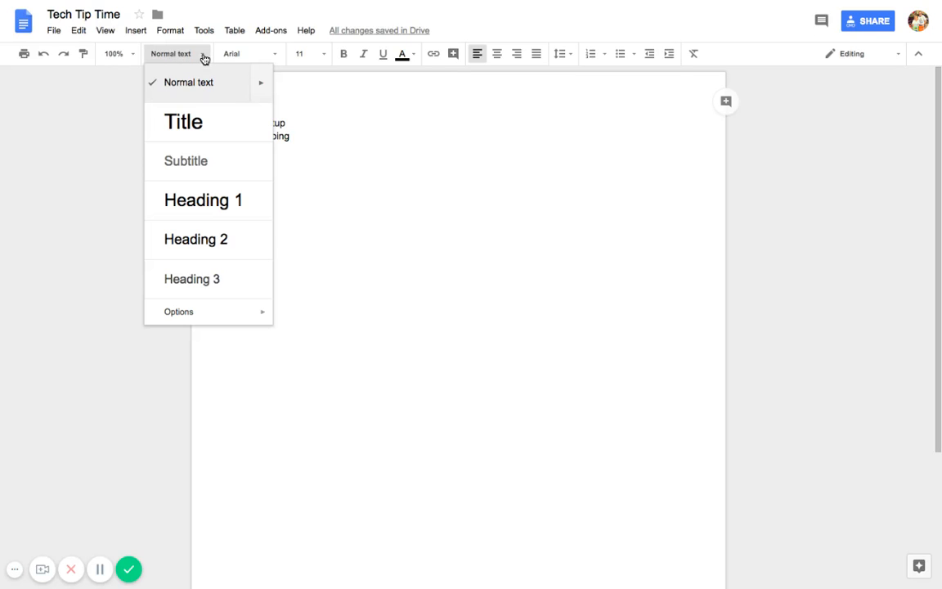
pyautogui.click(203, 122)
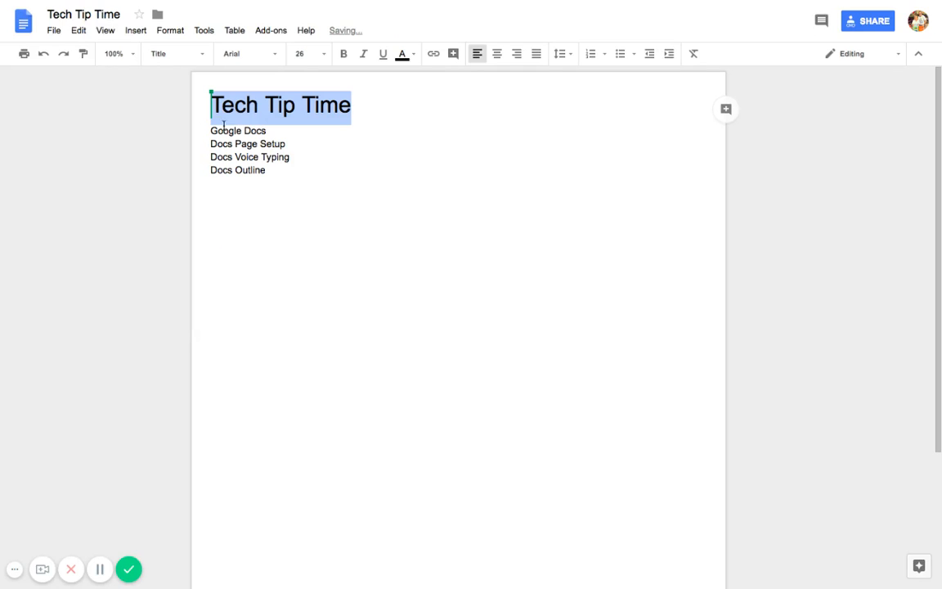
pyautogui.click(498, 55)
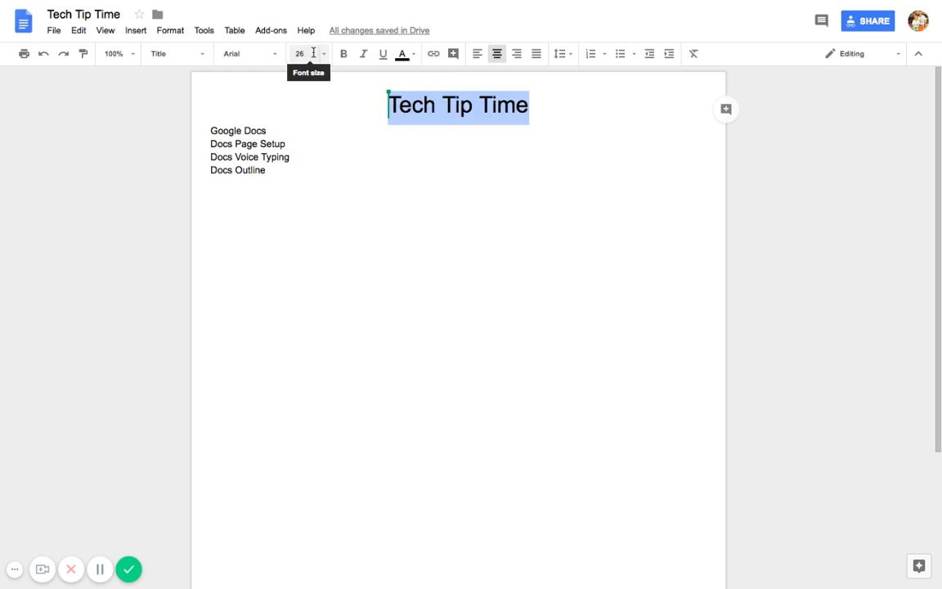
# Change the title's font to Bubblegum Sans and its size to 30.
pyautogui.click(276, 56)
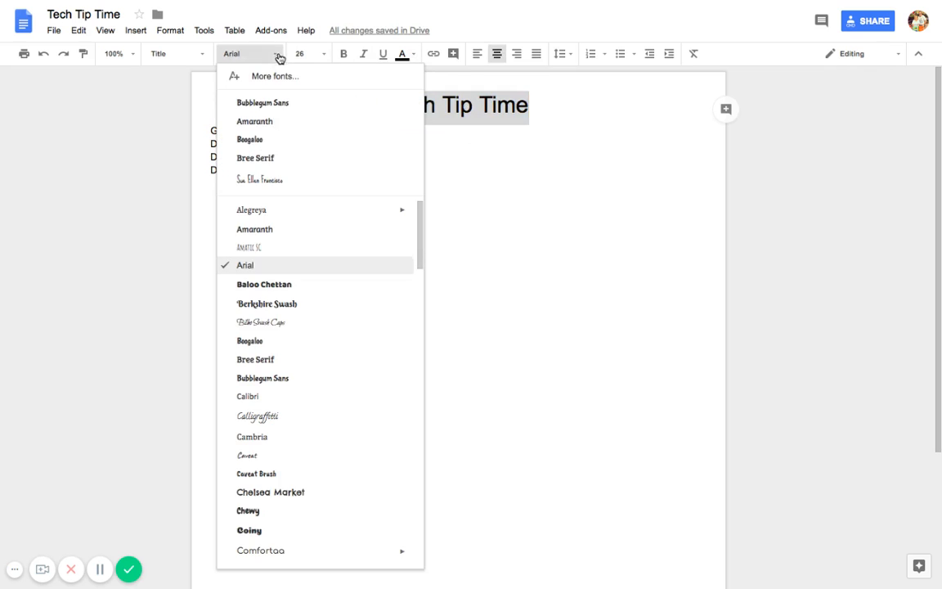
pyautogui.click(278, 104)
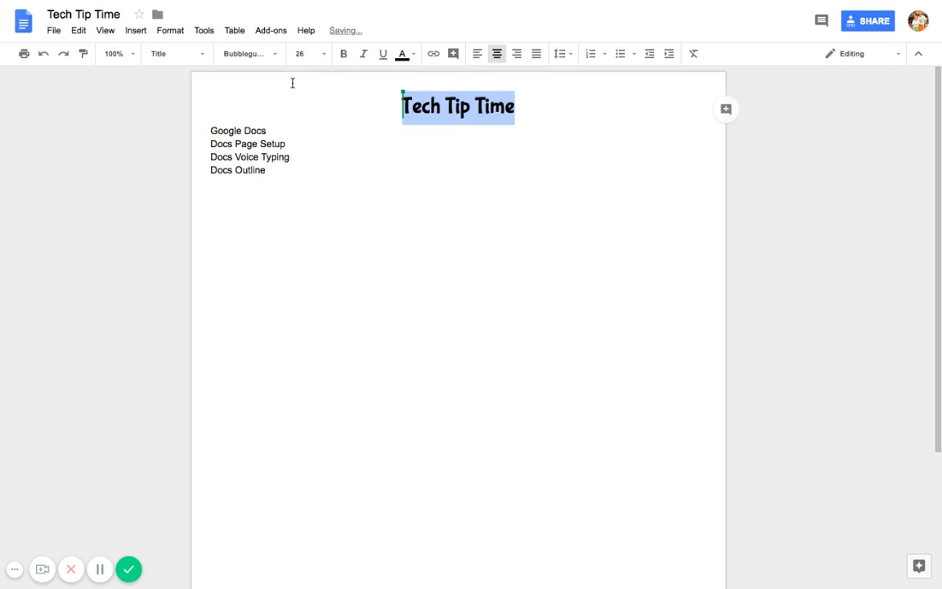
pyautogui.click(324, 54)
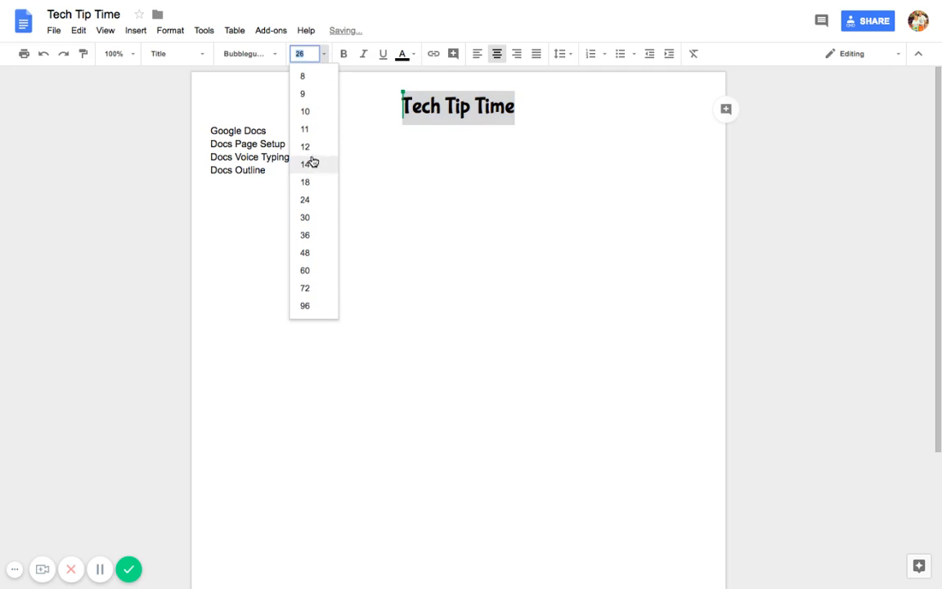
pyautogui.click(310, 226)
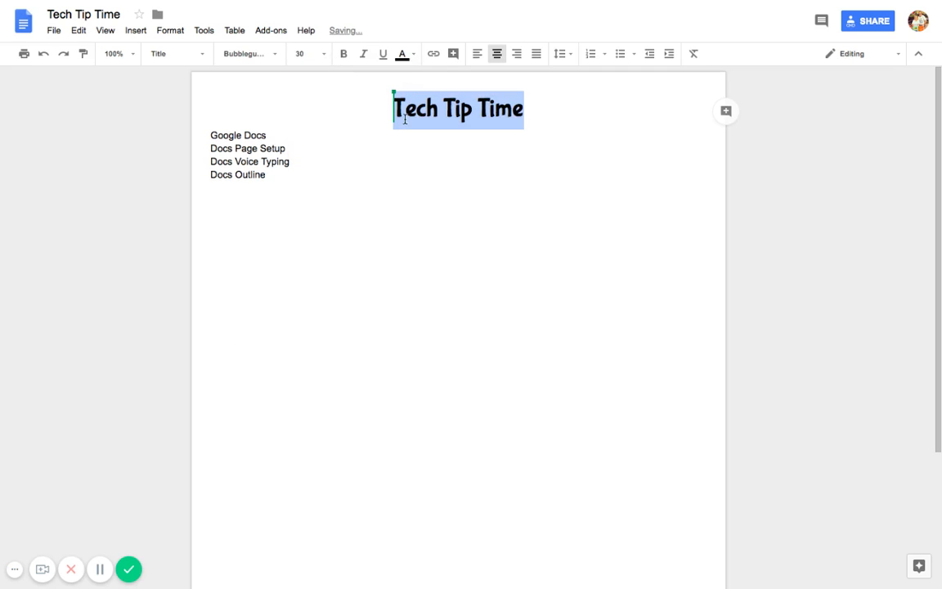
# Color the title text red and give it a light green highlight.
pyautogui.click(411, 56)
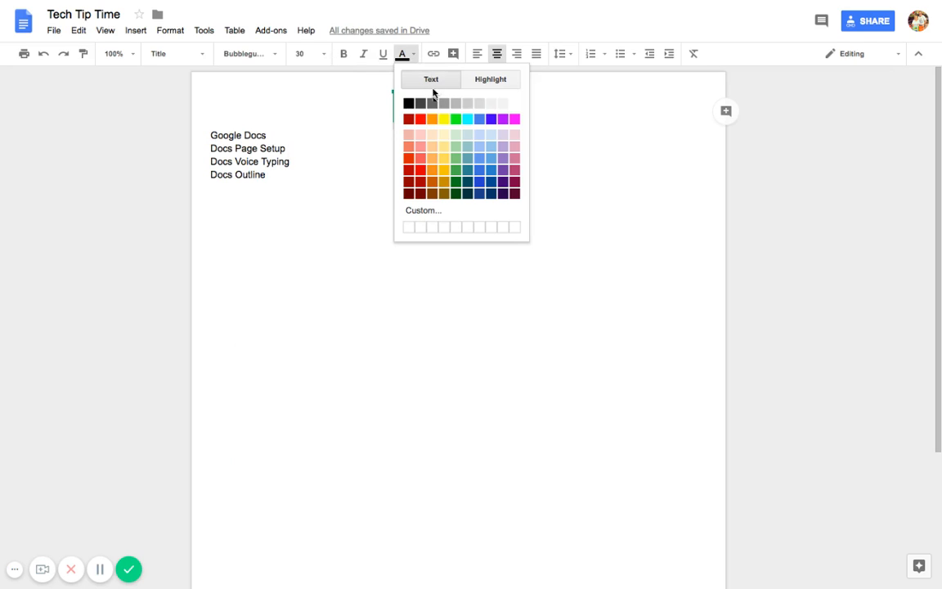
pyautogui.click(420, 120)
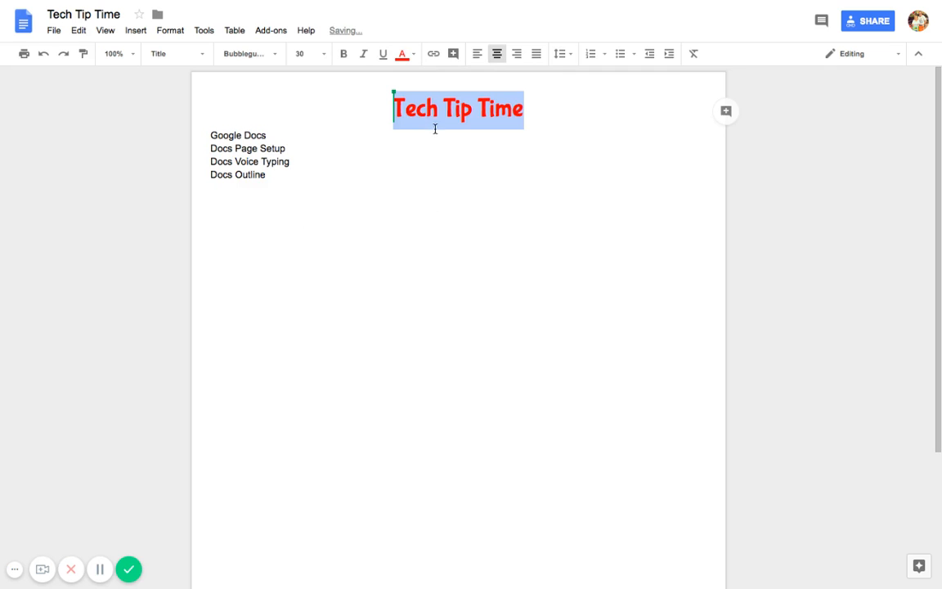
pyautogui.click(412, 54)
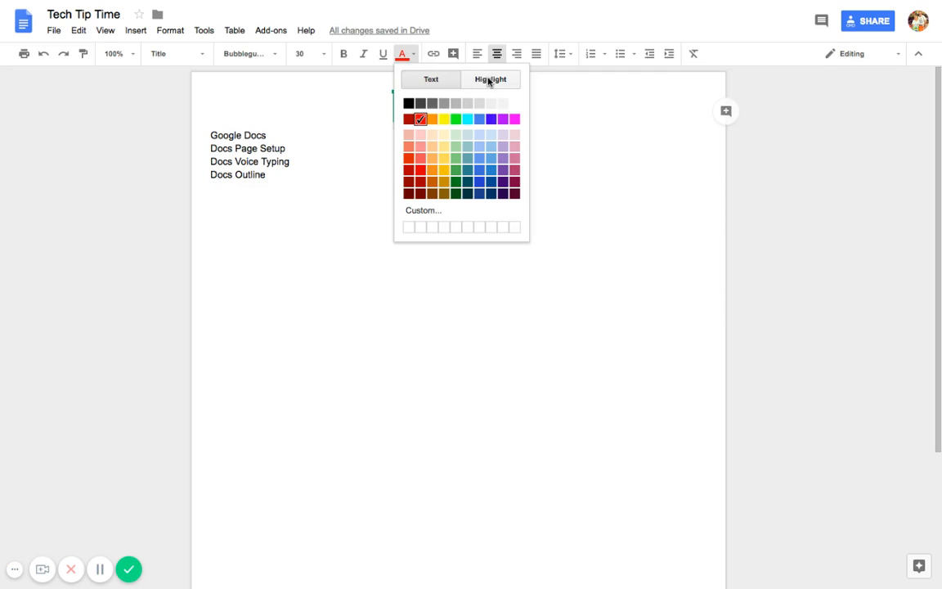
pyautogui.click(490, 81)
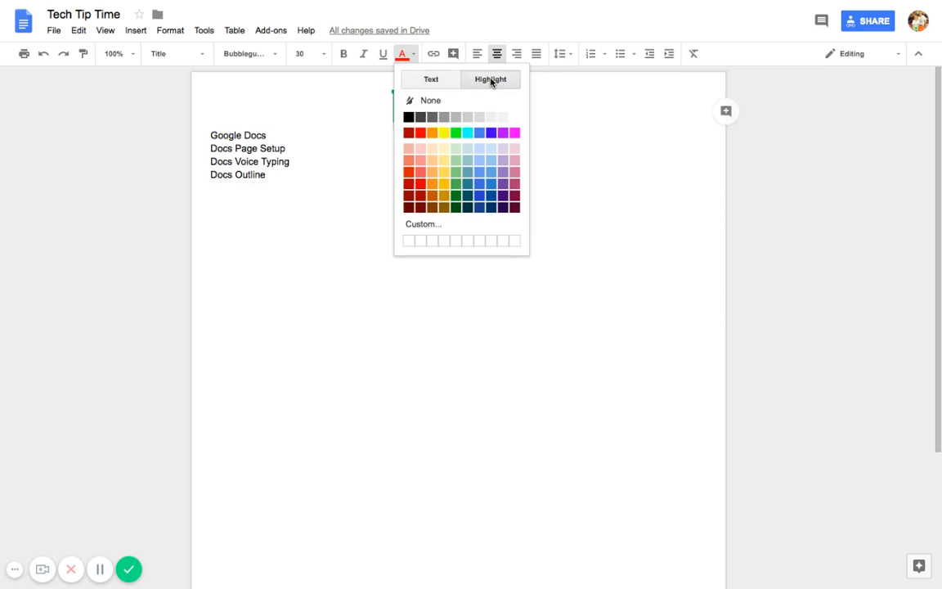
pyautogui.click(456, 151)
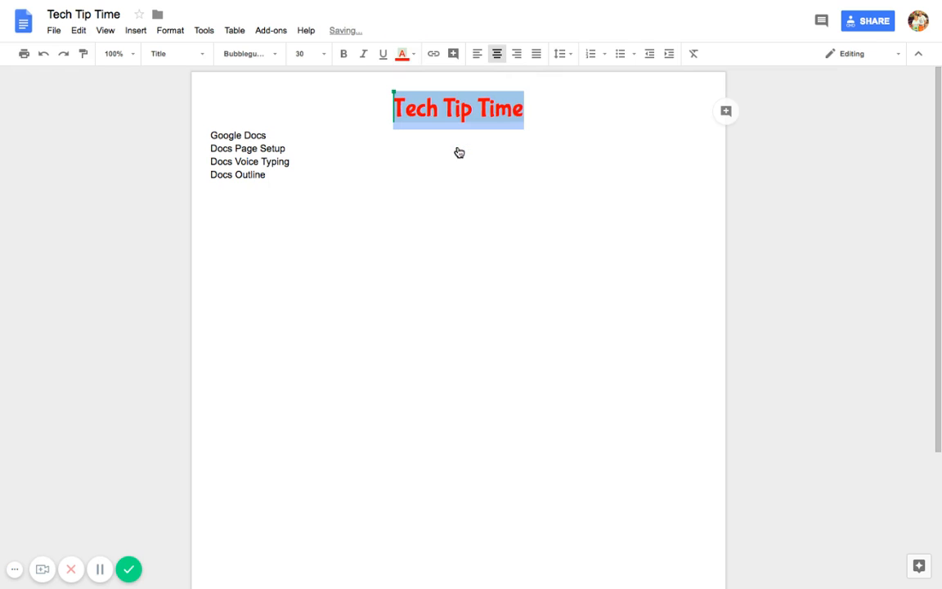
pyautogui.click(525, 149)
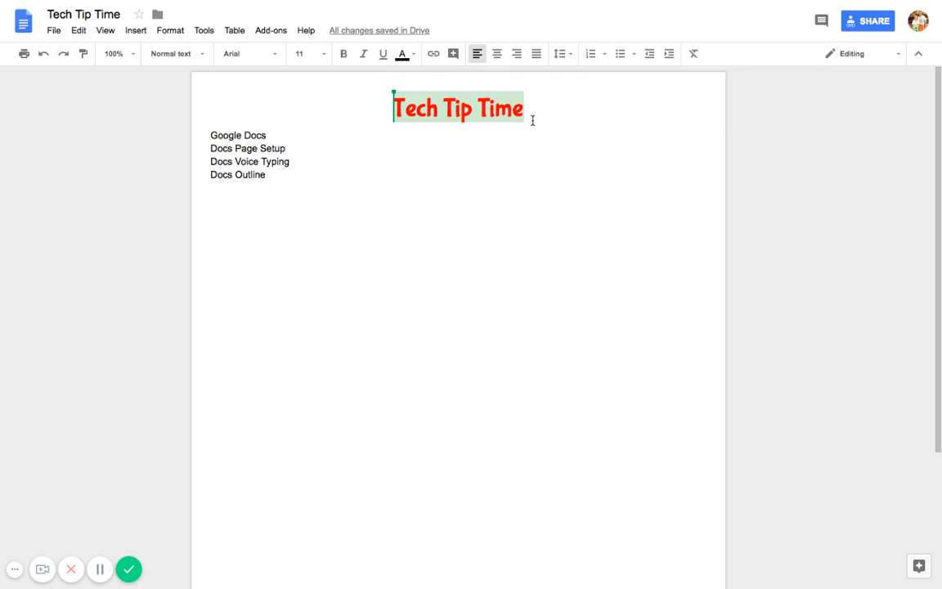
# Apply the Heading 1 style to the four lines from Google Docs through Docs Outline.
pyautogui.click(281, 177)
pyautogui.doubleClick(276, 181)
pyautogui.moveTo(274, 181); pyautogui.dragTo(209, 139)
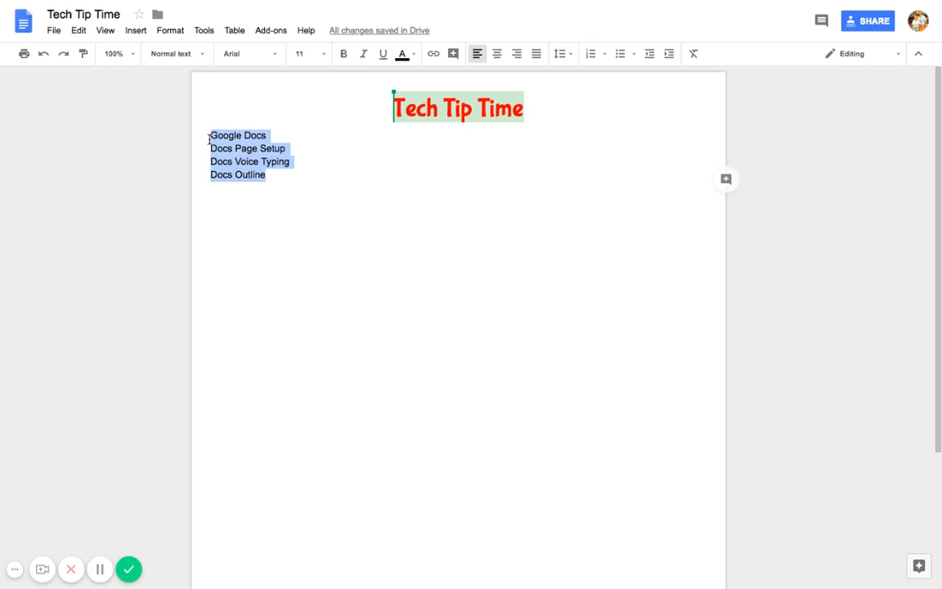
pyautogui.click(202, 59)
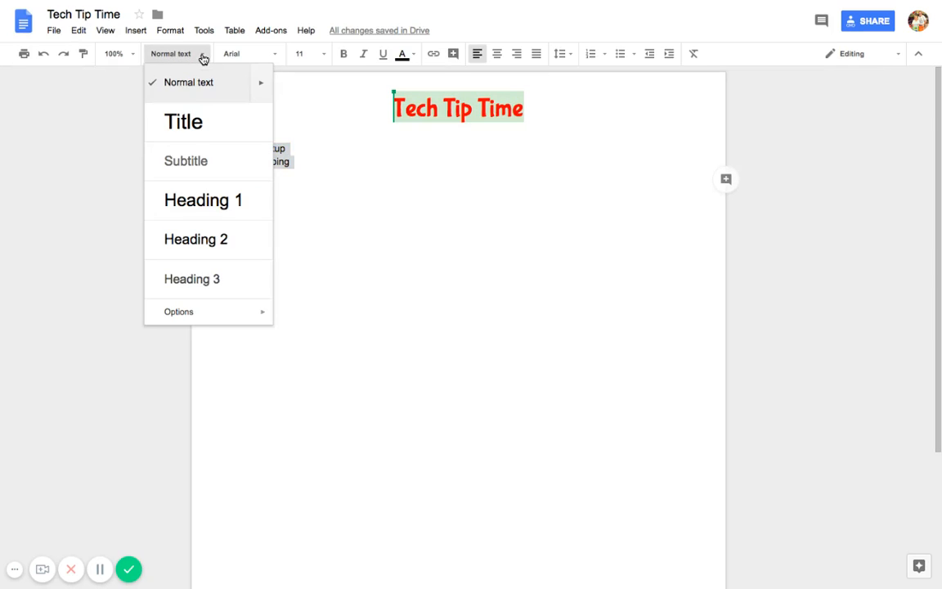
pyautogui.click(204, 202)
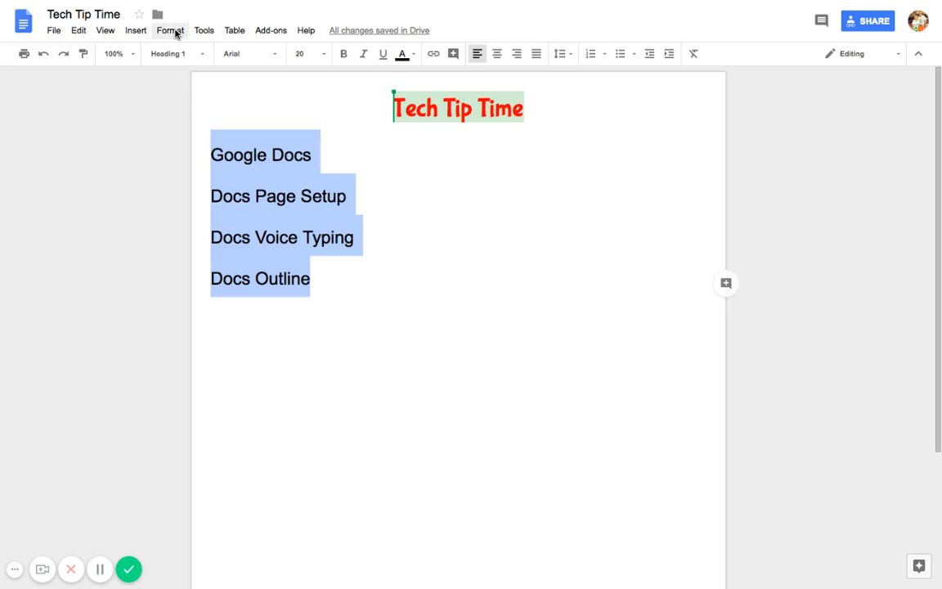
# Show the document outline and use it to go to the Docs Page Setup heading.
pyautogui.click(106, 30)
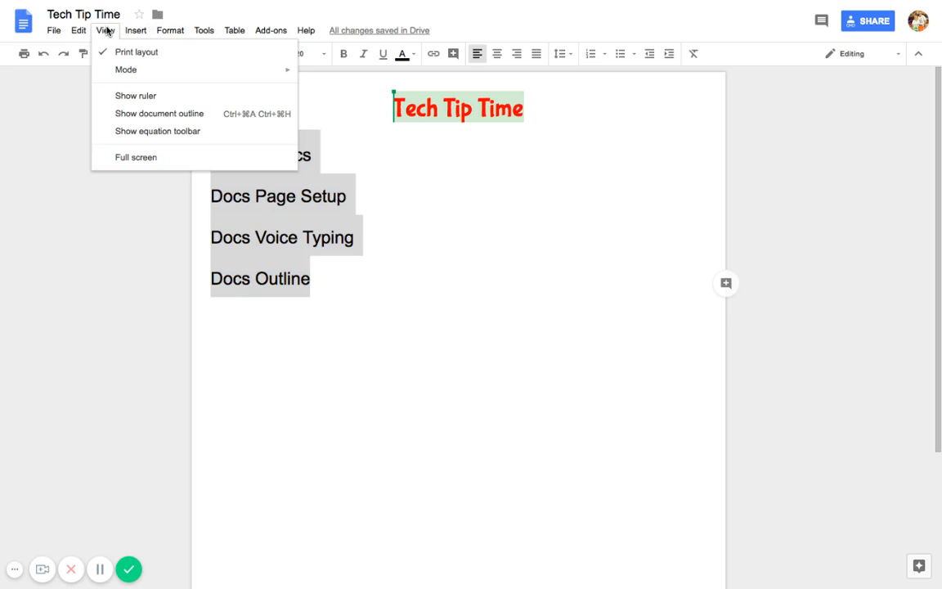
pyautogui.click(125, 114)
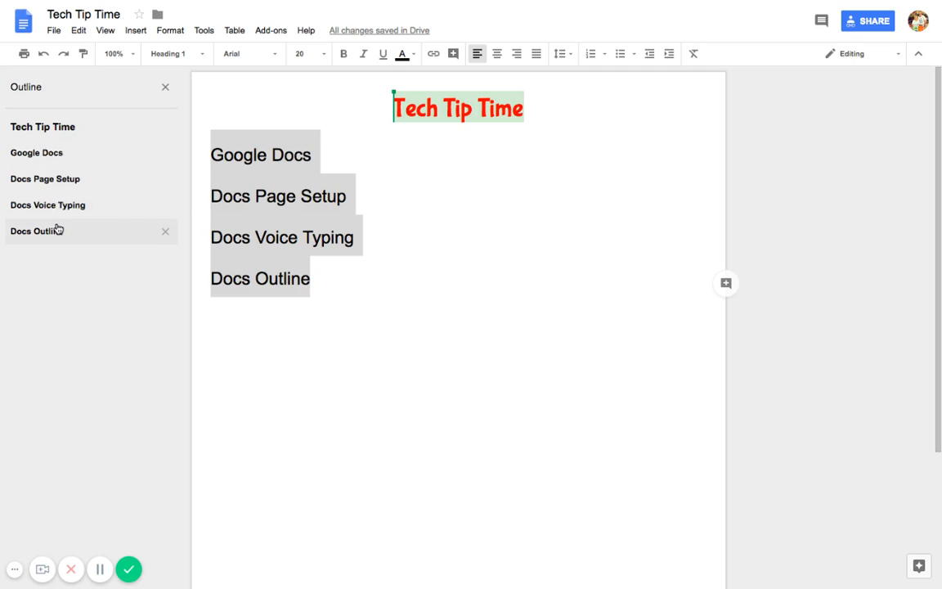
pyautogui.click(283, 304)
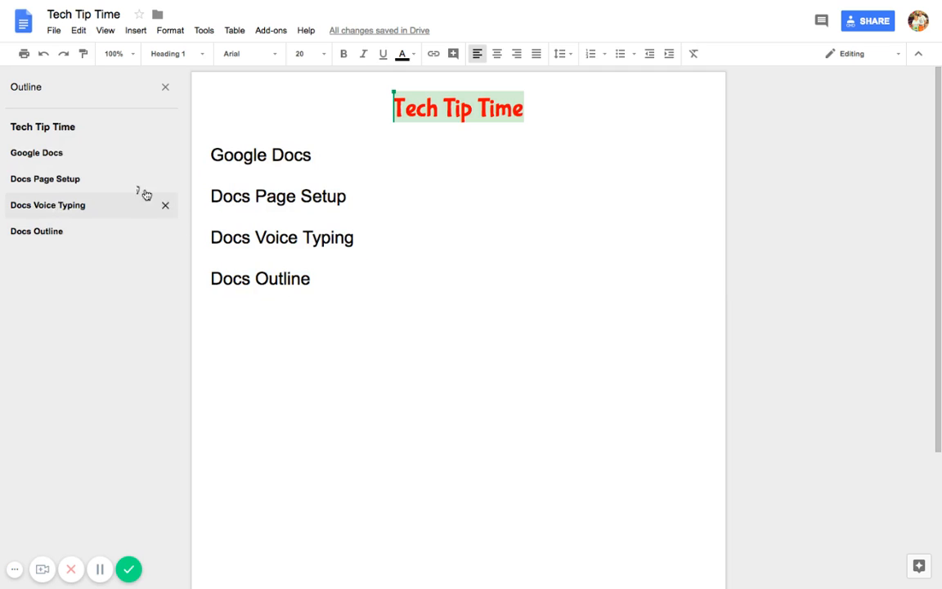
pyautogui.click(53, 180)
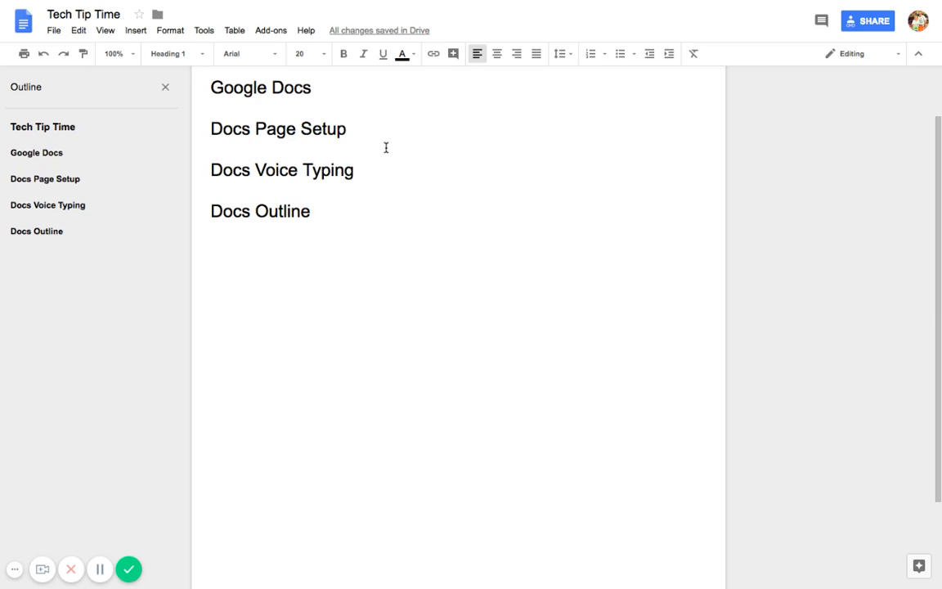
pyautogui.scroll(2, 367, 210)
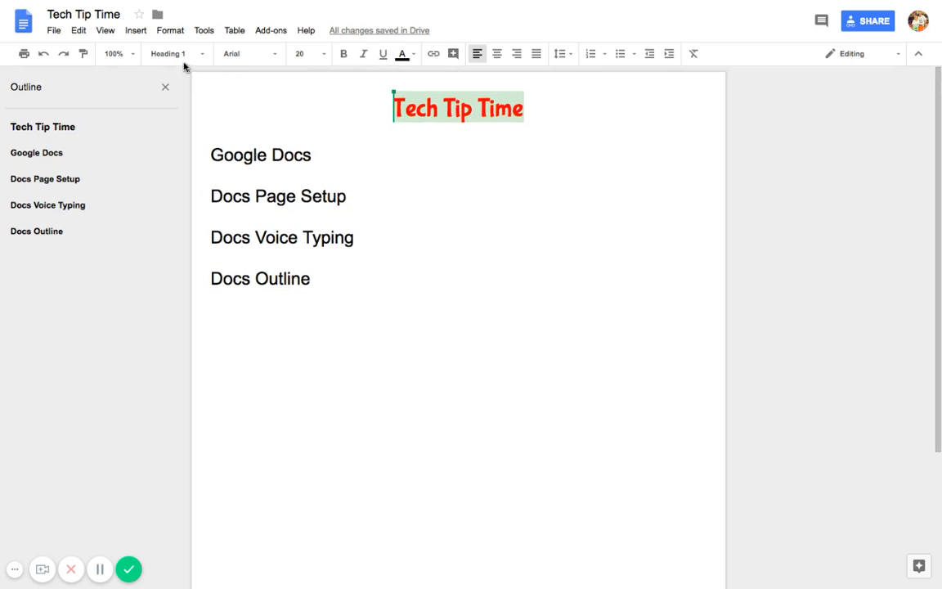
# In the page setup, set the top margin to 1.0 inch and review the available paper sizes.
pyautogui.click(54, 31)
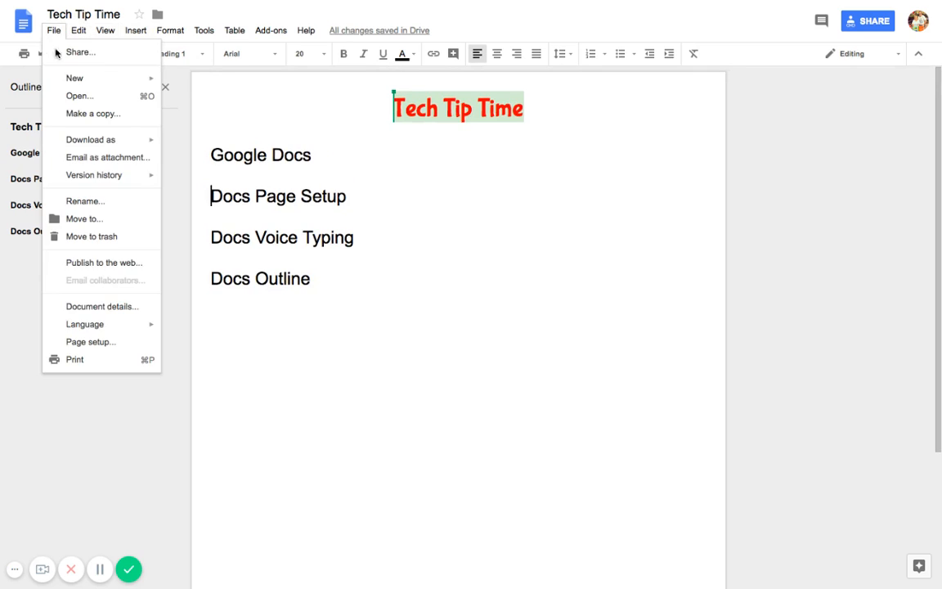
pyautogui.click(90, 343)
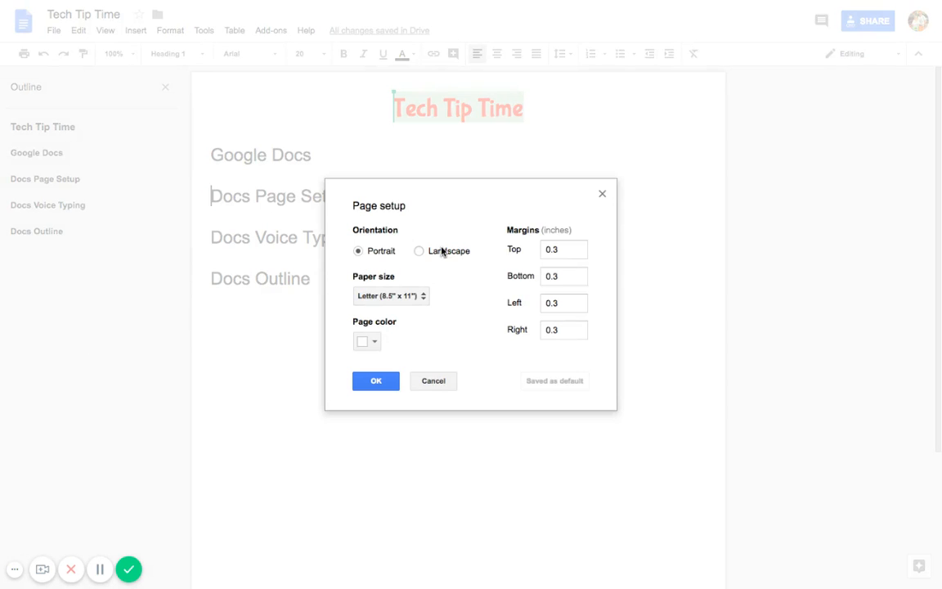
pyautogui.moveTo(570, 248); pyautogui.dragTo(538, 248)
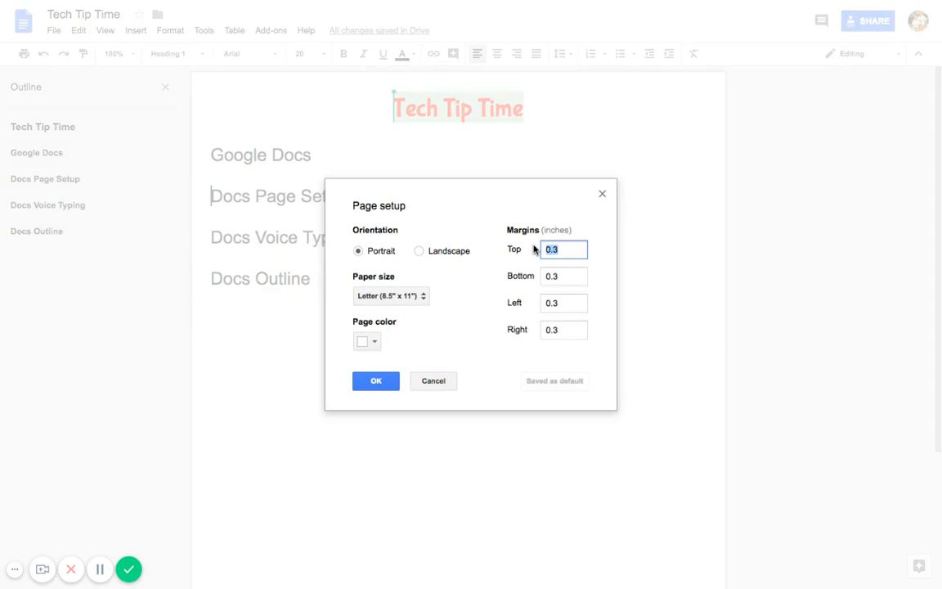
pyautogui.write('1.')
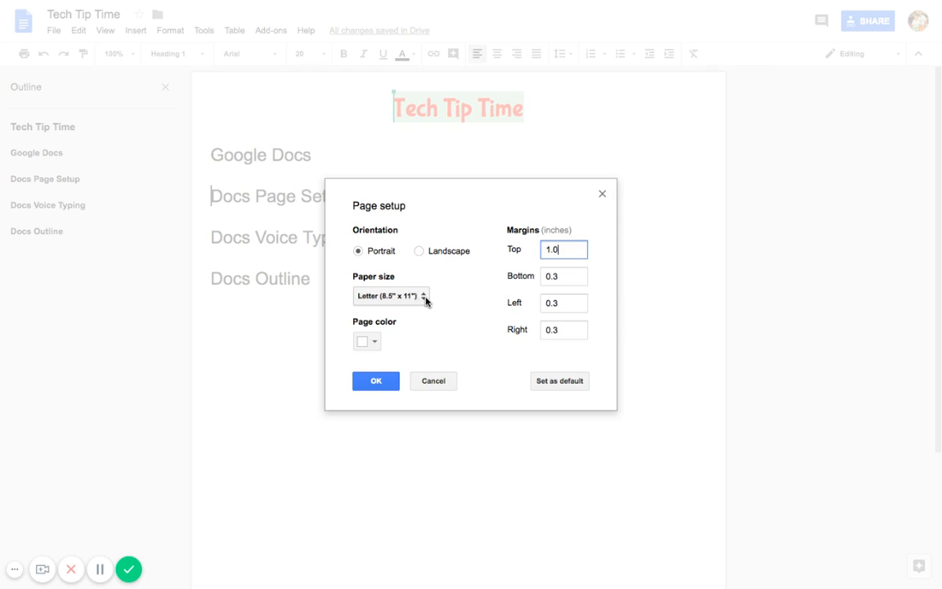
pyautogui.click(422, 295)
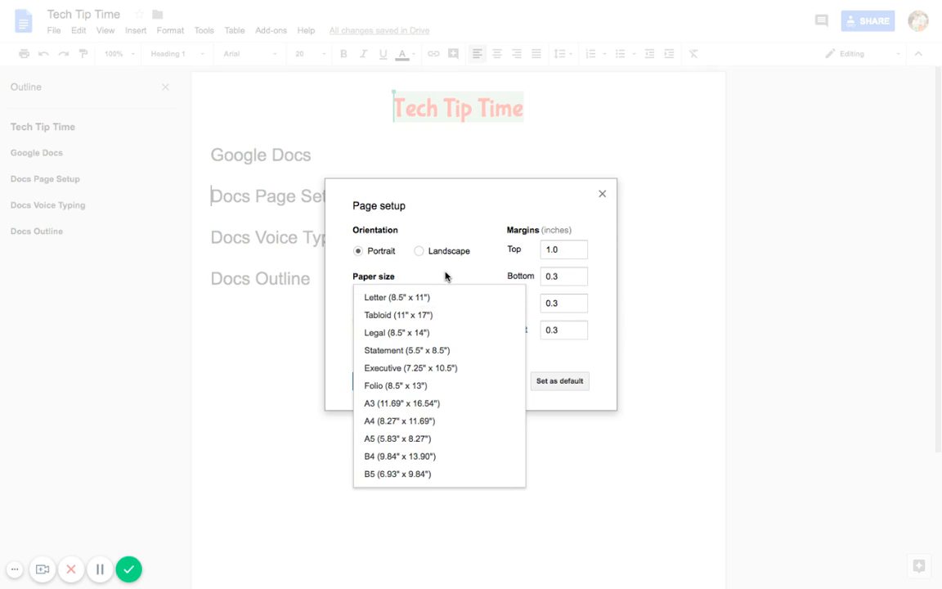
pyautogui.click(444, 278)
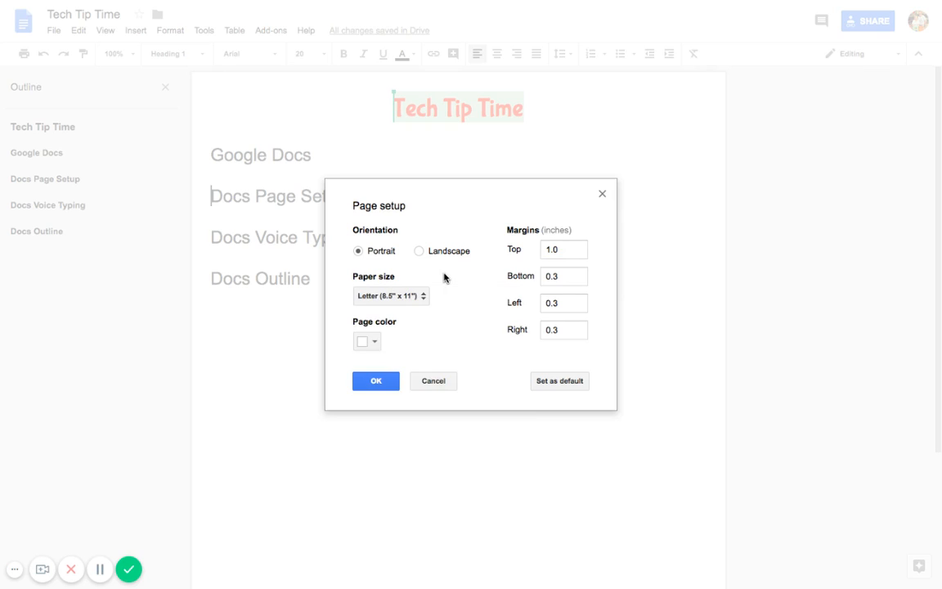
# Choose light blue as the page color and apply the page setup.
pyautogui.click(376, 346)
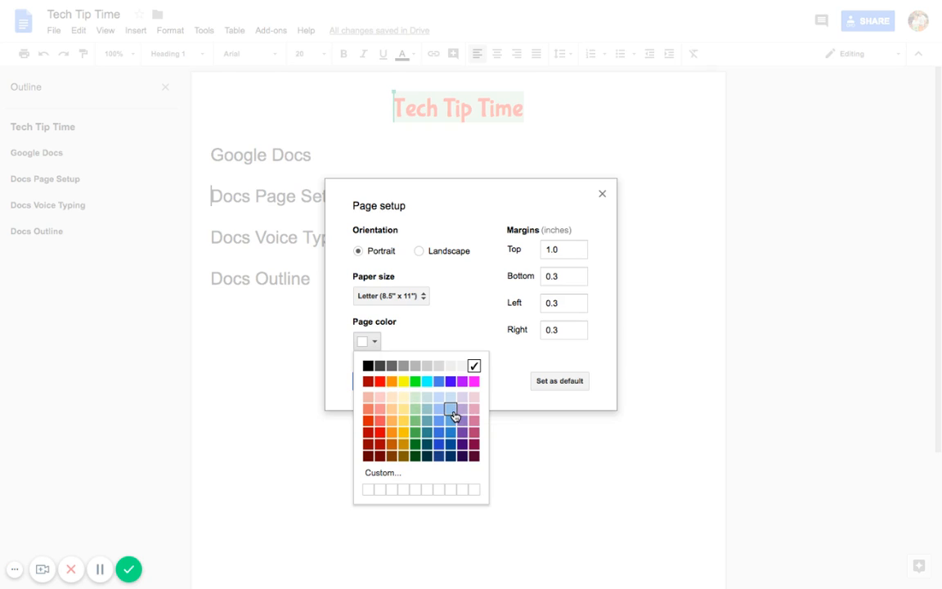
pyautogui.click(452, 412)
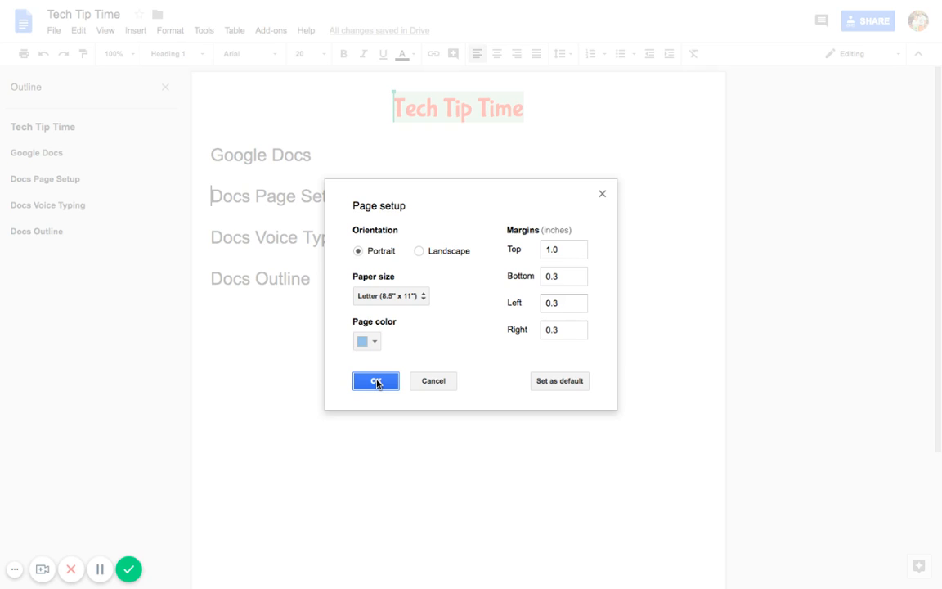
pyautogui.click(375, 381)
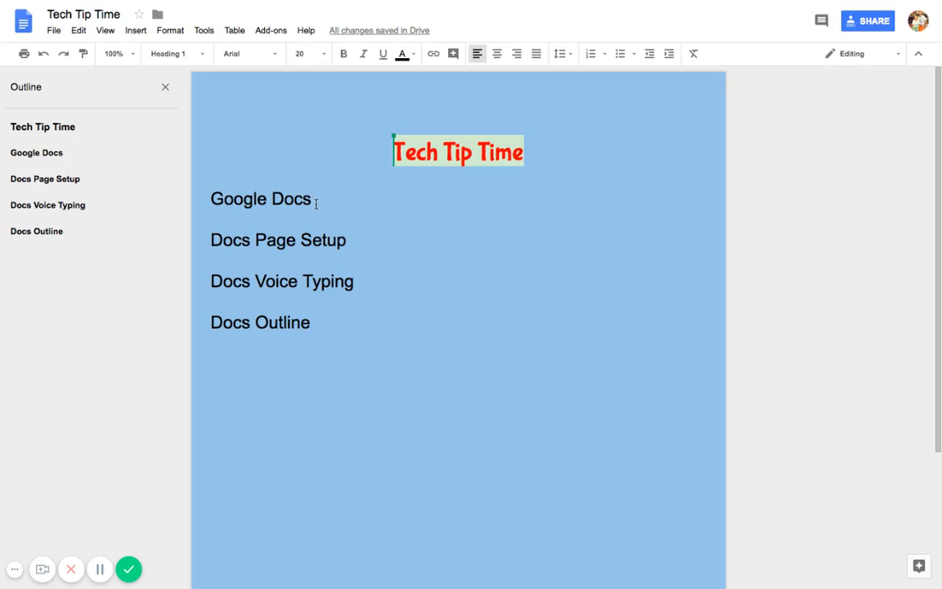
# Add a line under the Docs Page Setup heading and dictate with voice typing where page setup is located and that it controls size, color and margins.
pyautogui.click(349, 241)
pyautogui.press('Return')
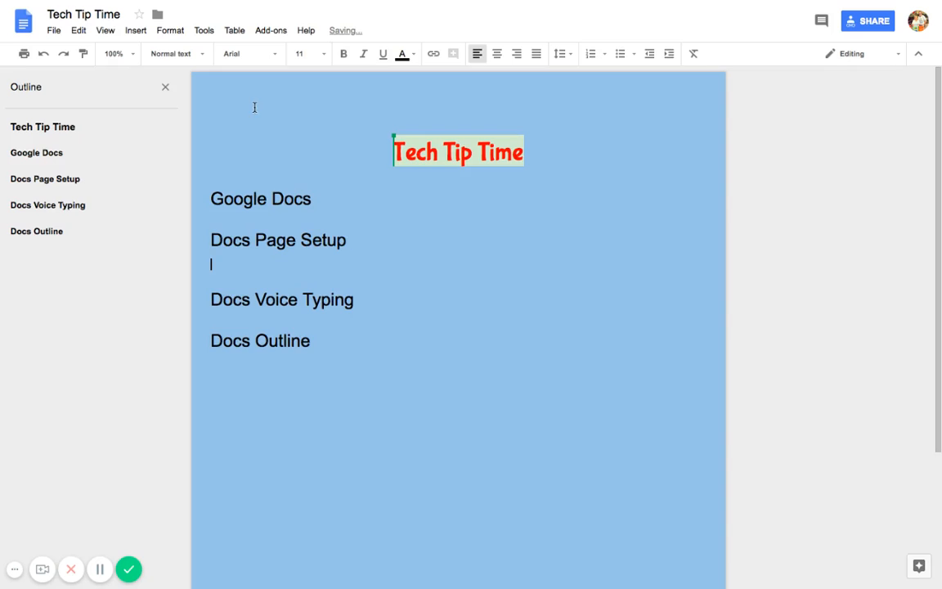
pyautogui.click(206, 31)
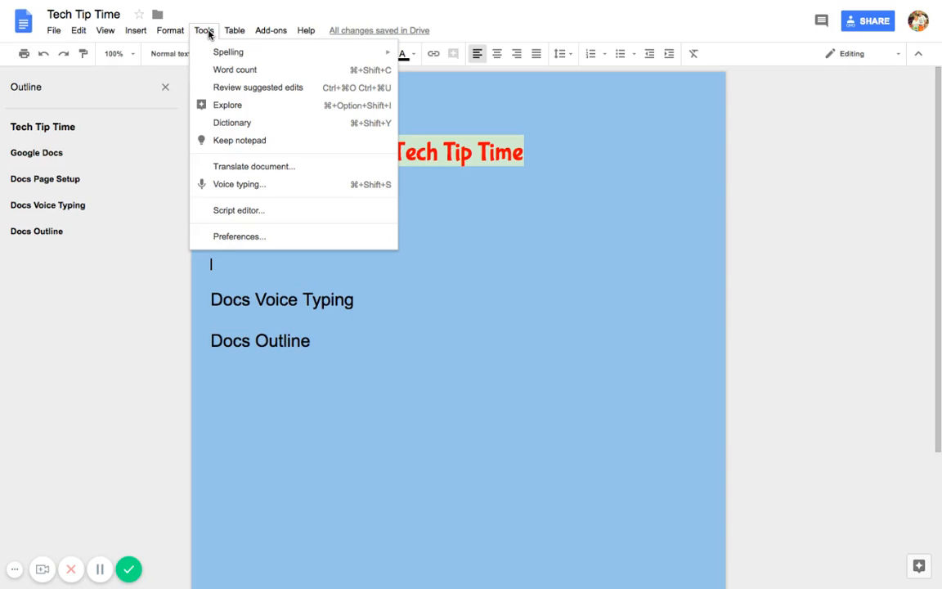
pyautogui.click(228, 193)
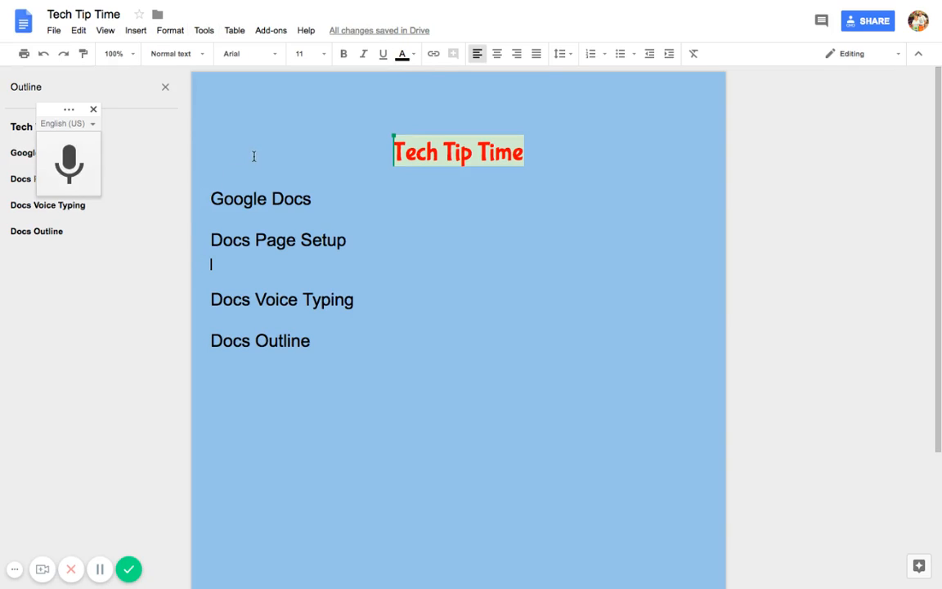
pyautogui.click(92, 168)
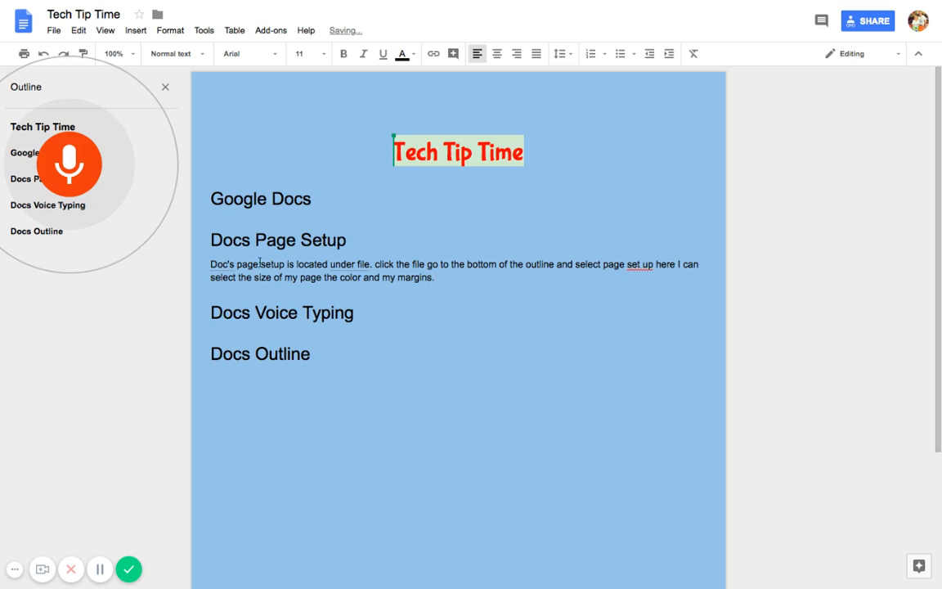
pyautogui.click(69, 163)
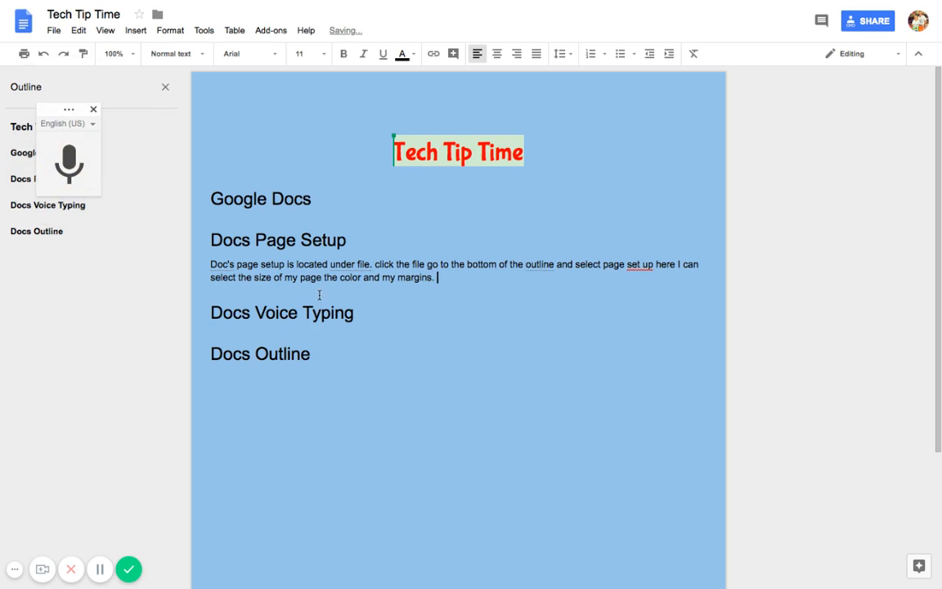
# In the dictated paragraph, correct the first word to "Docs" and accept the suggested wording "under the file".
pyautogui.click(231, 264)
pyautogui.press('BackSpace')
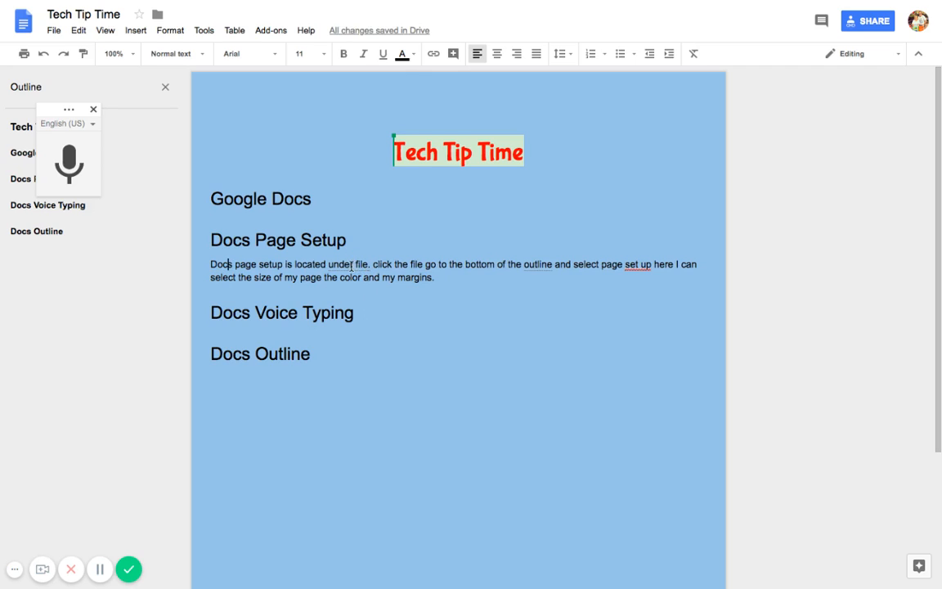
pyautogui.click(353, 265)
pyautogui.rightClick(353, 266)
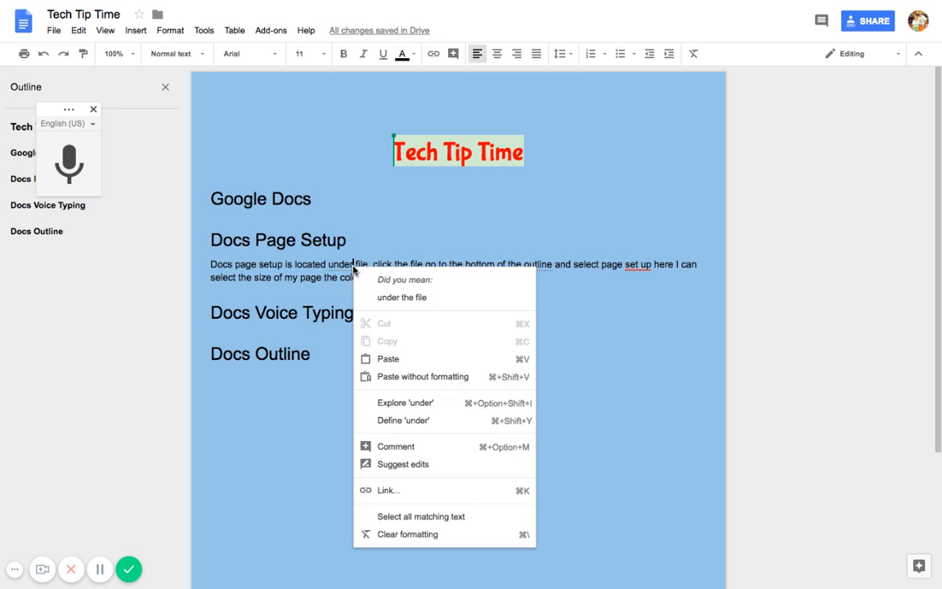
pyautogui.click(383, 299)
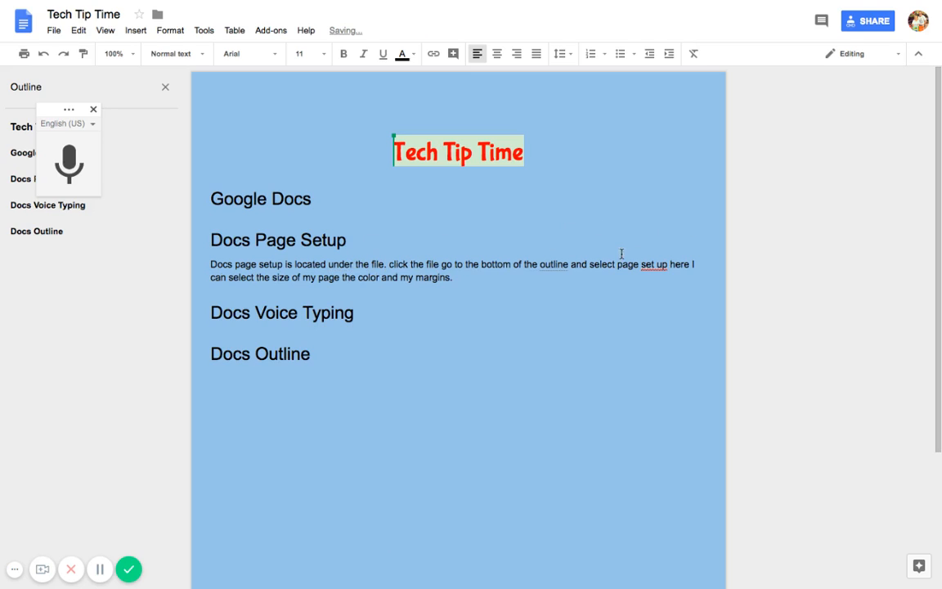
# Accept the spelling suggestion "setup" in the dictated paragraph and check the suggestion for "outline" without applying it.
pyautogui.write('.')
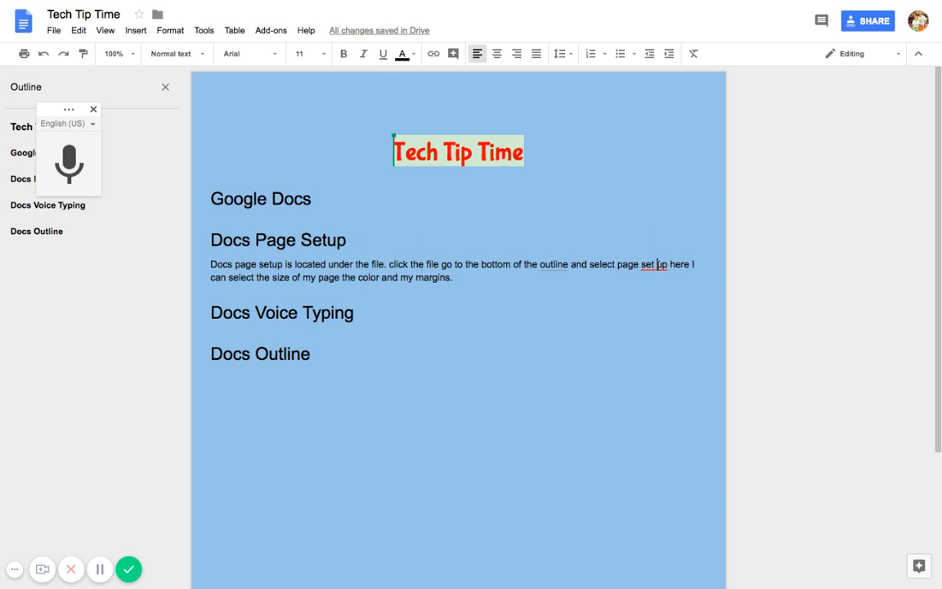
pyautogui.rightClick(656, 264)
pyautogui.click(687, 277)
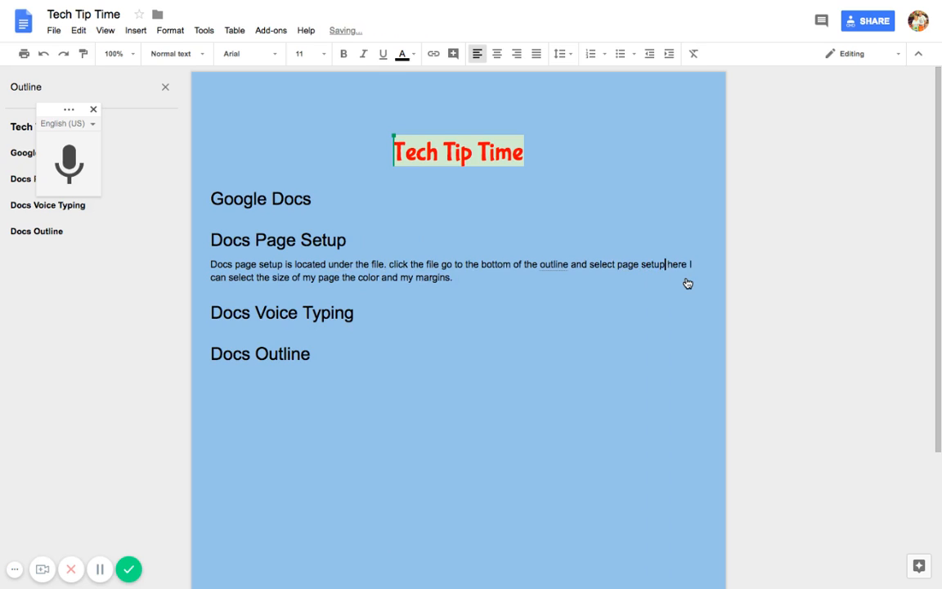
pyautogui.rightClick(553, 264)
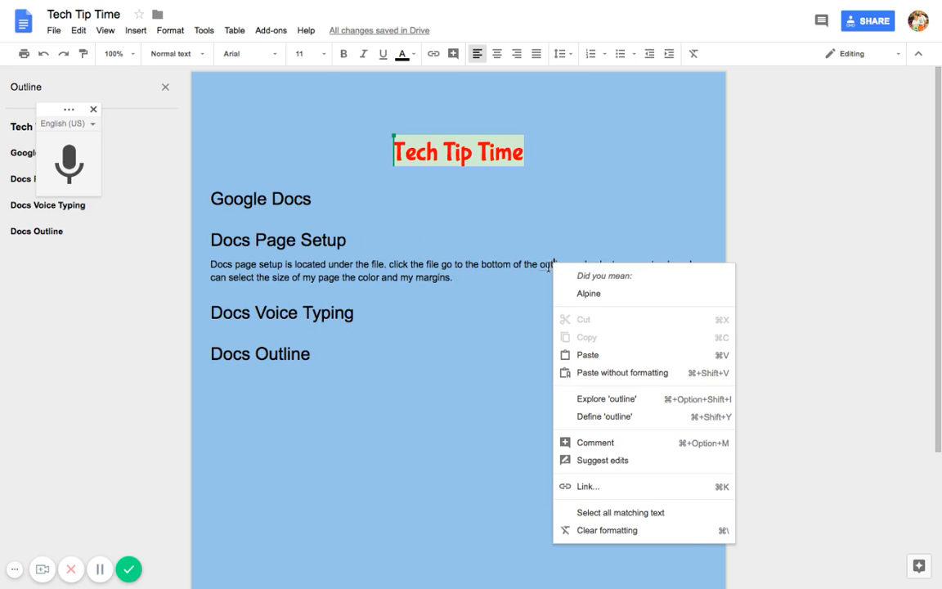
pyautogui.click(551, 265)
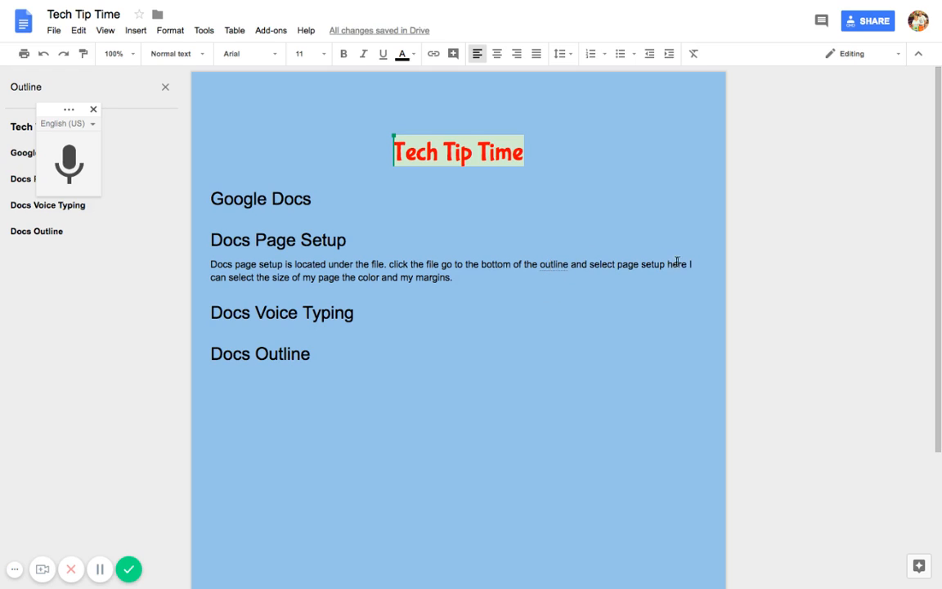